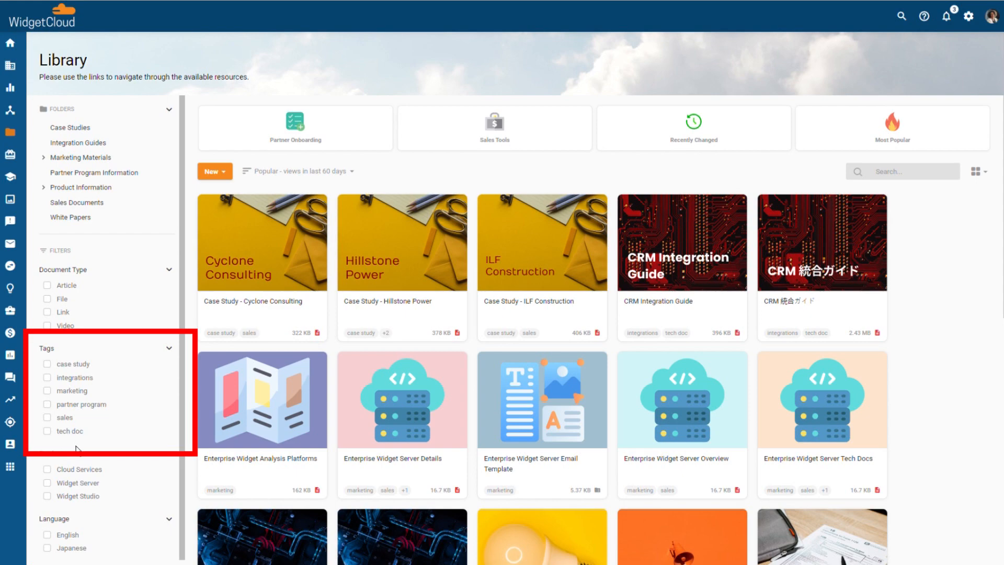
Edit the Case Study - Cyclone Consulting document, adding the tag "new tag" and opening its Language options.
left_click(320, 207)
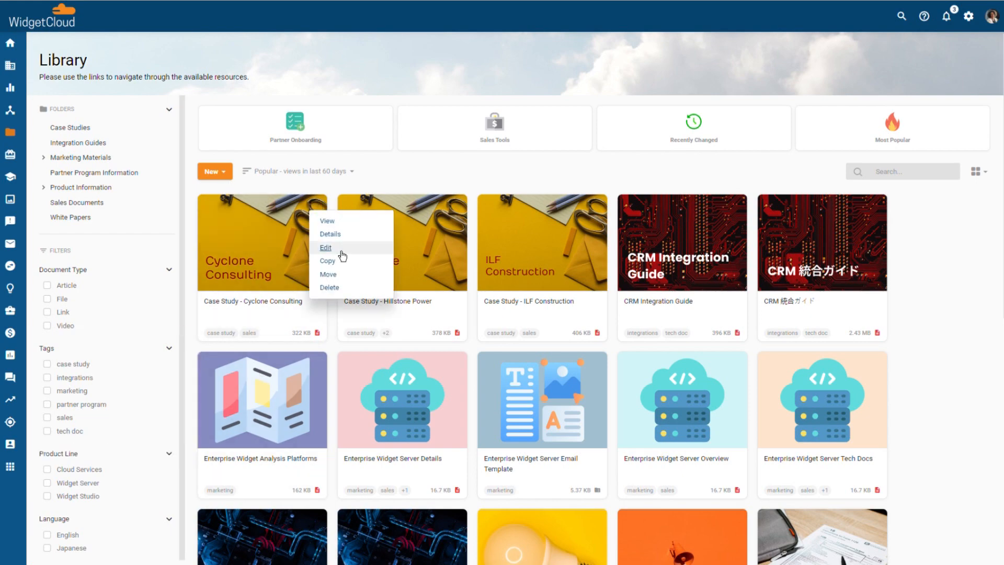
left_click(336, 250)
left_click(444, 242)
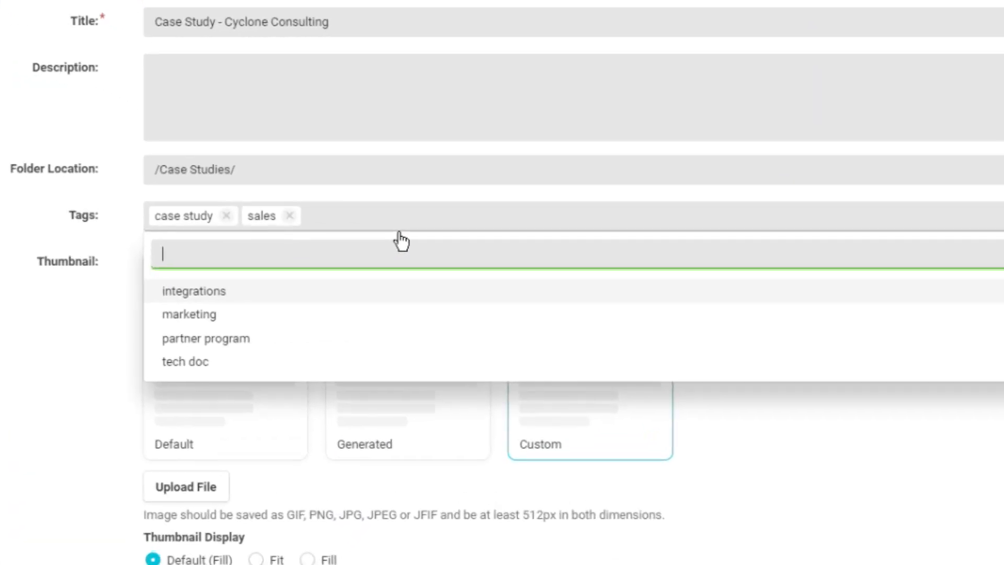
type("new tag")
key("Return")
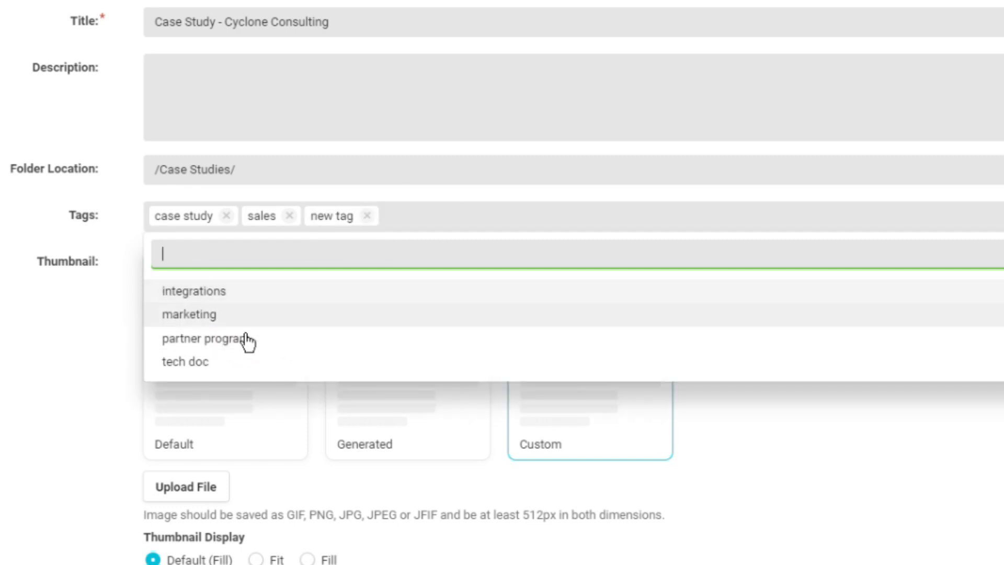
left_click(11, 313)
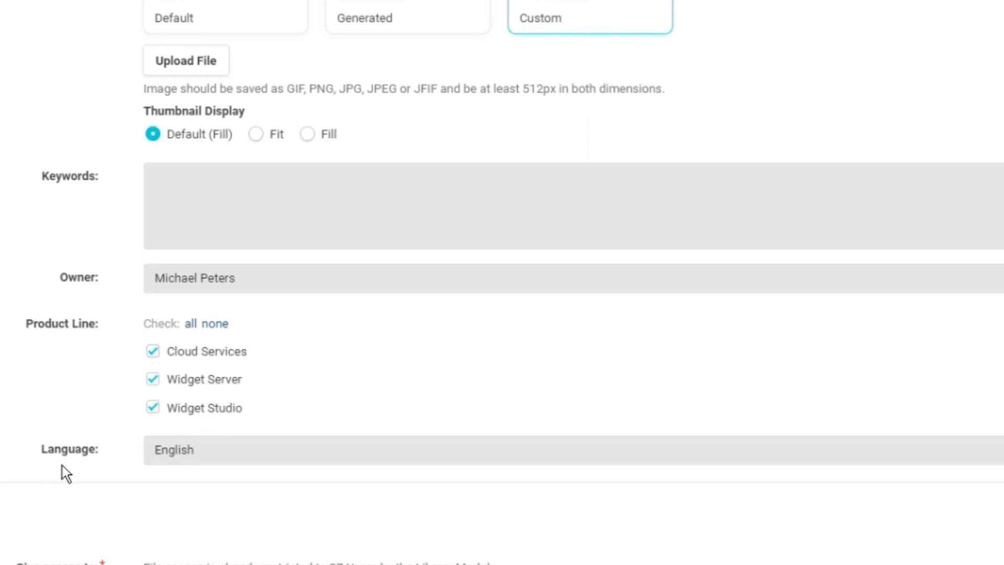
left_click(214, 460)
left_click(162, 505)
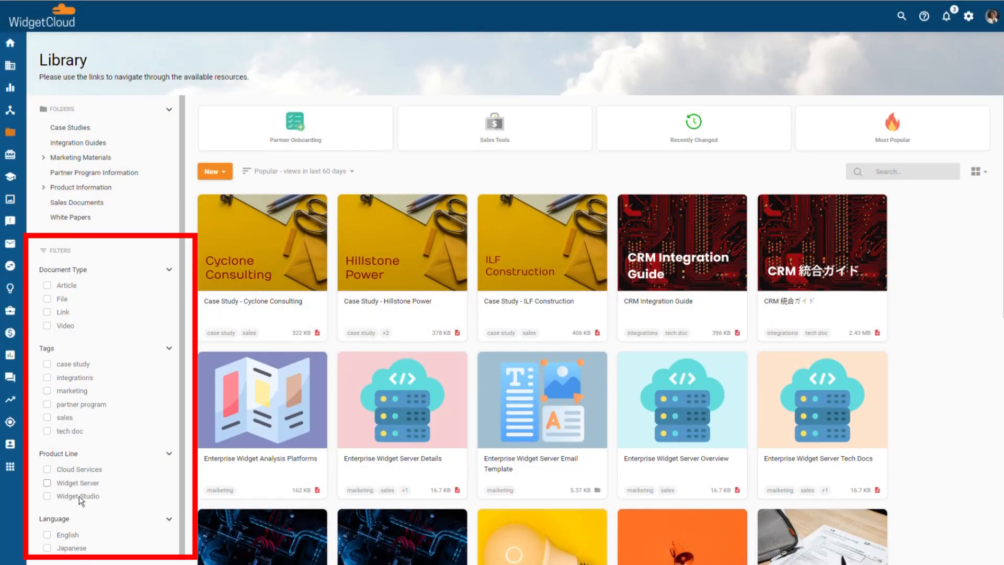
Filter the library by the Cloud Services product line and the marketing tag, and clear all filters.
left_click(78, 469)
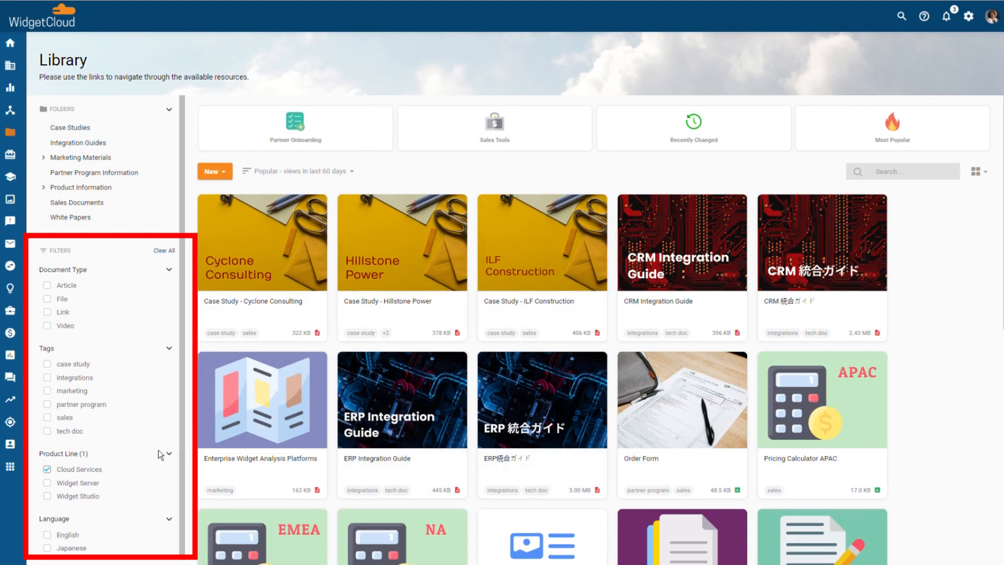
left_click(77, 392)
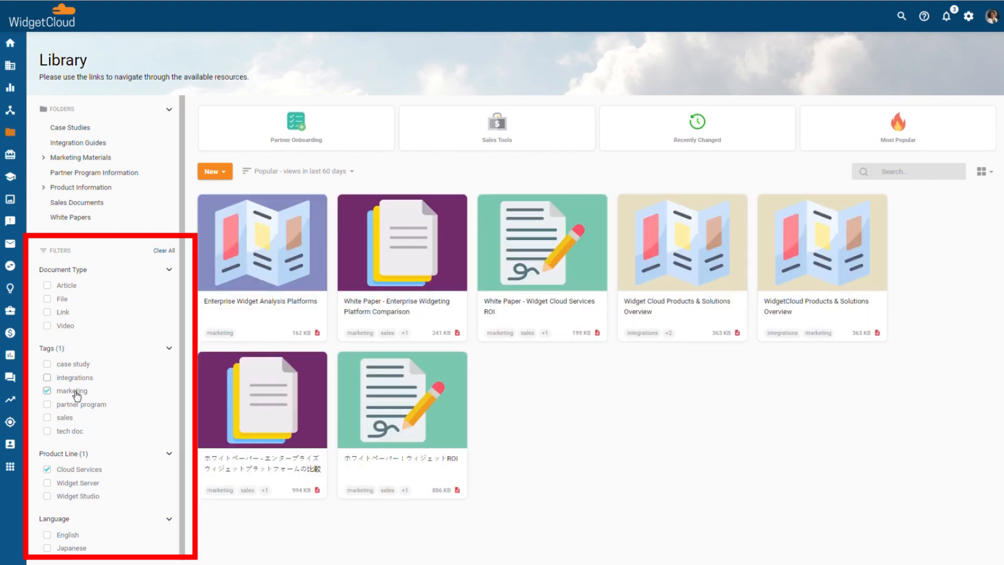
left_click(166, 252)
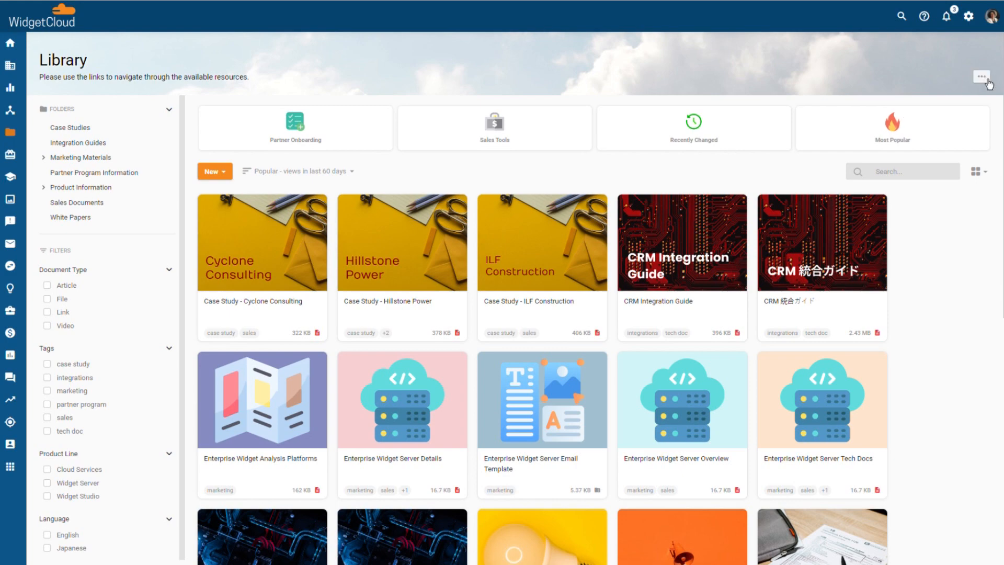
In the Library Settings, preview the Flat mode and switch back to the Folders mode.
left_click(982, 76)
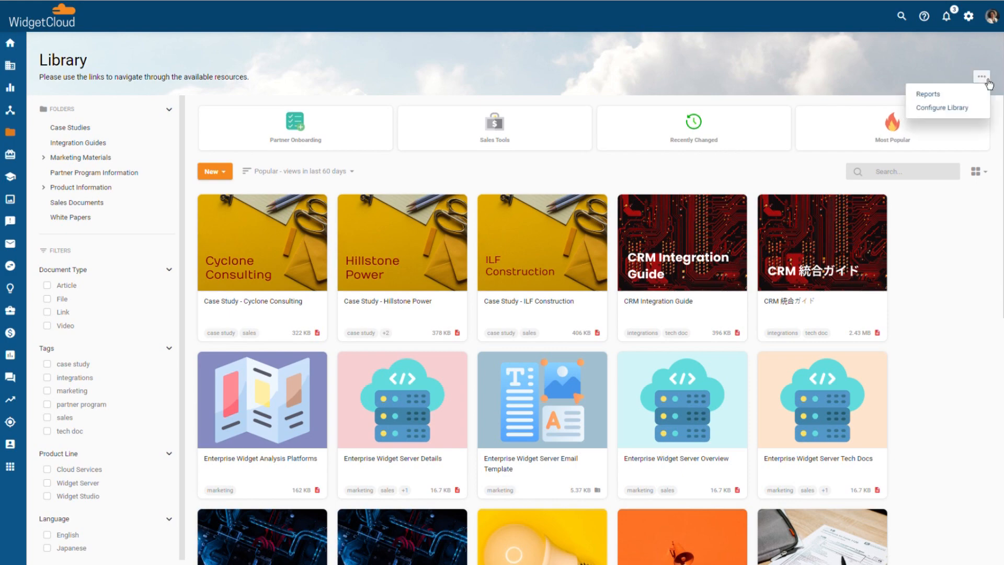
left_click(950, 115)
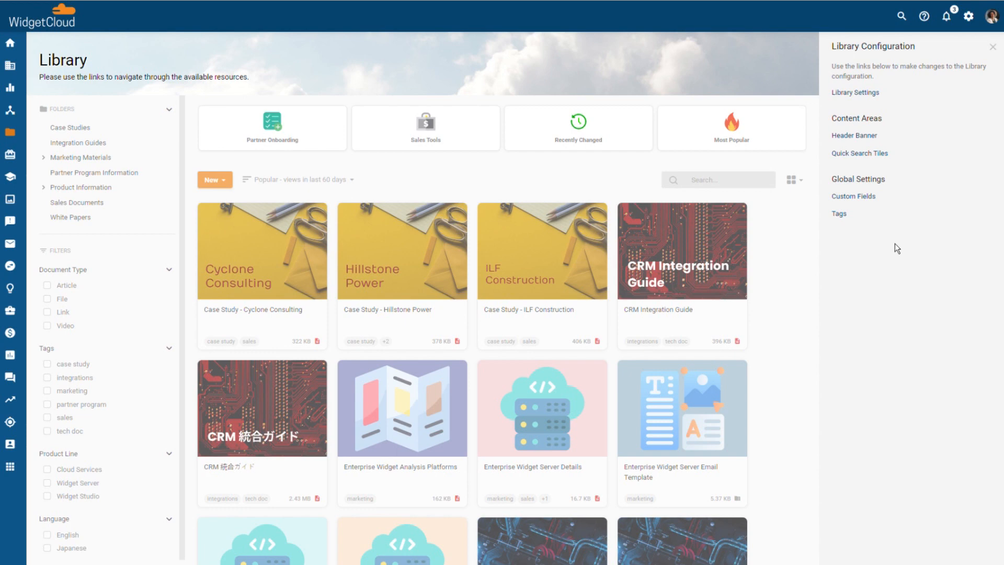
left_click(861, 95)
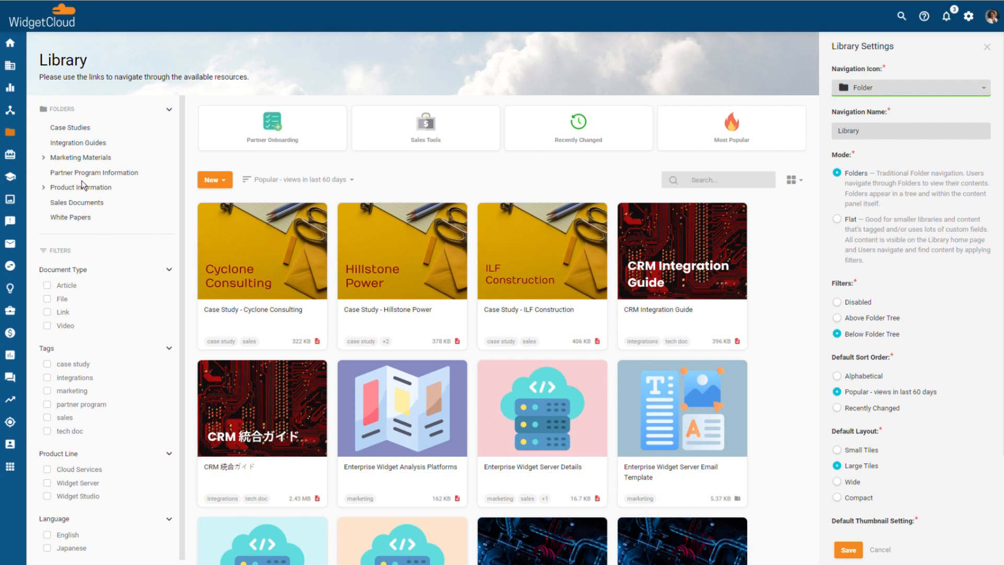
left_click(843, 226)
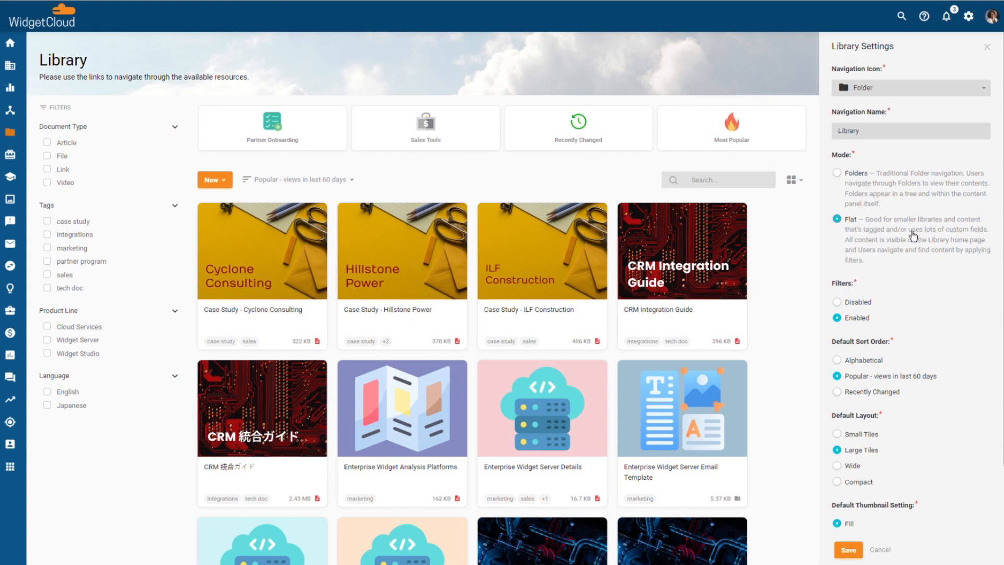
left_click(874, 190)
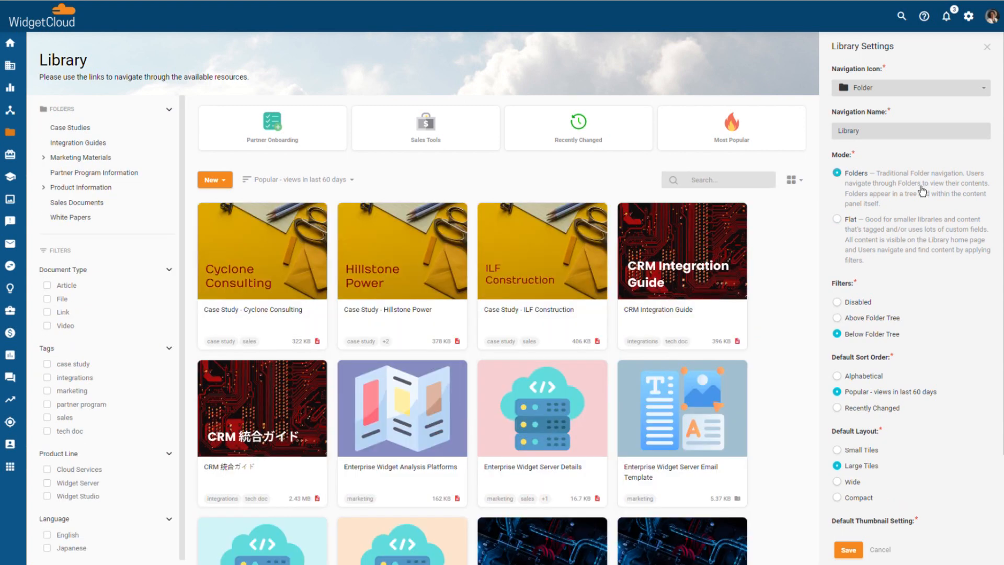
Preview the library with filters Disabled and set the filters back to Below Folder Tree.
scroll(994, 246, "down", 2)
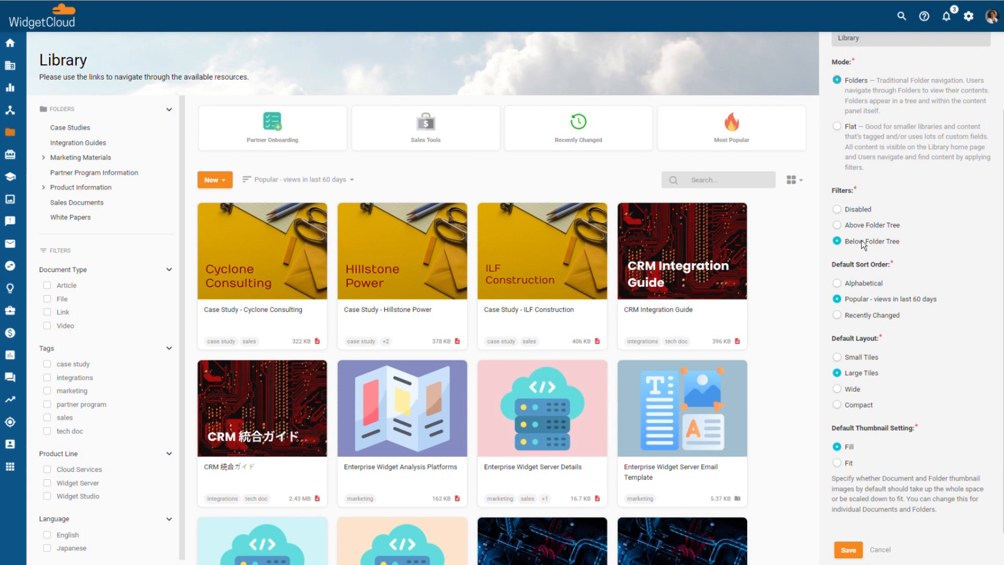
left_click(859, 210)
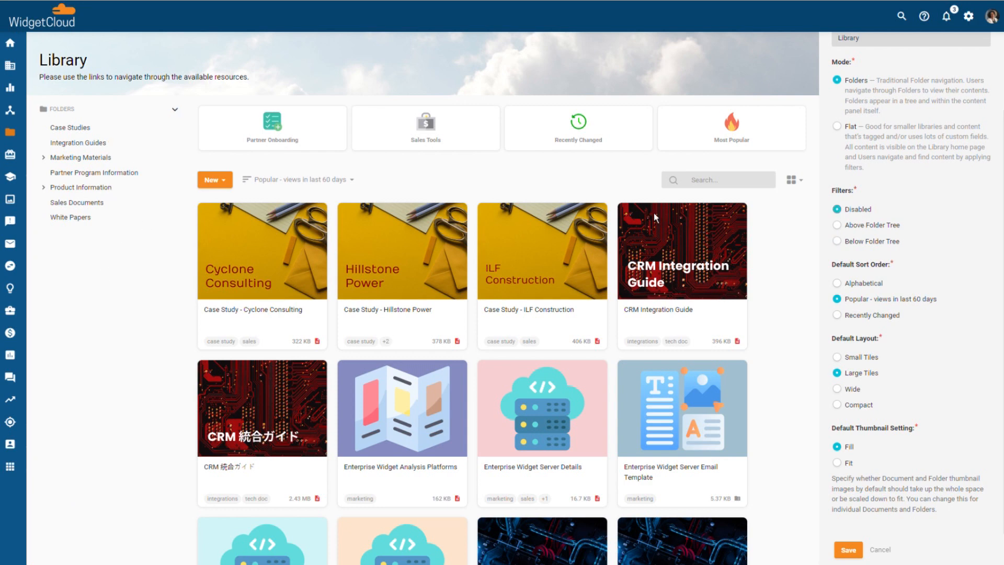
left_click(852, 241)
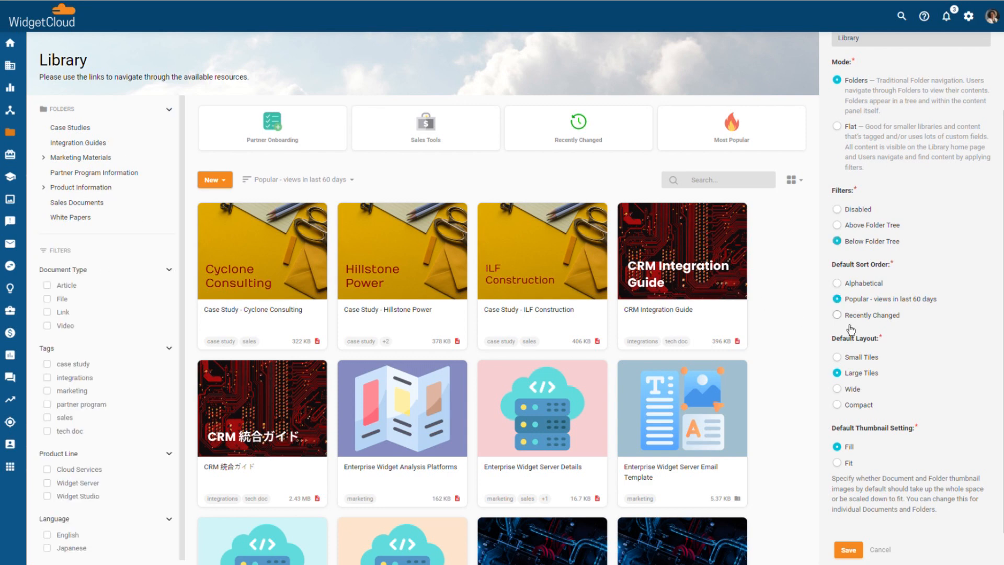
Preview the Small Tiles, Wide and Compact default layouts and return to Large Tiles.
left_click(854, 365)
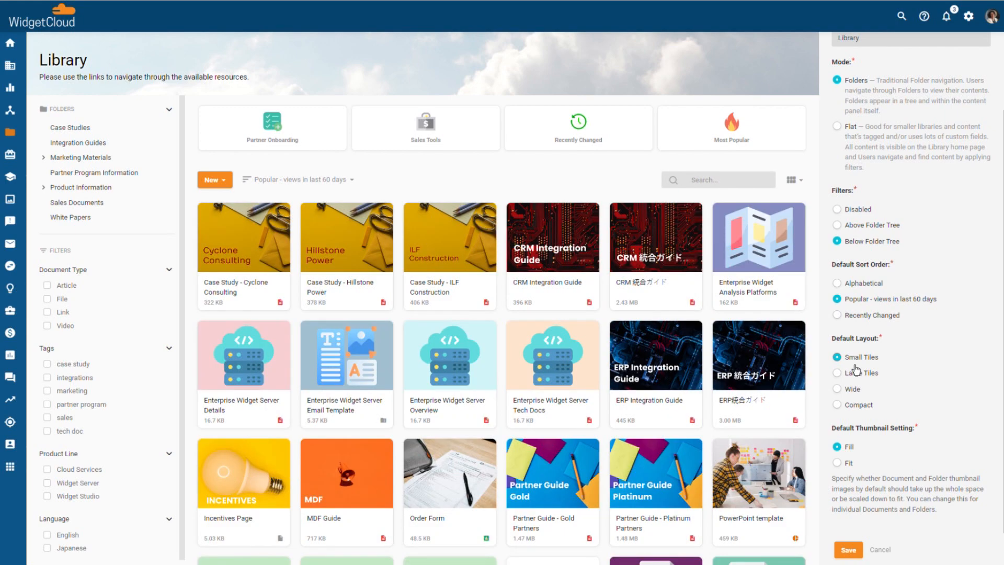
left_click(860, 395)
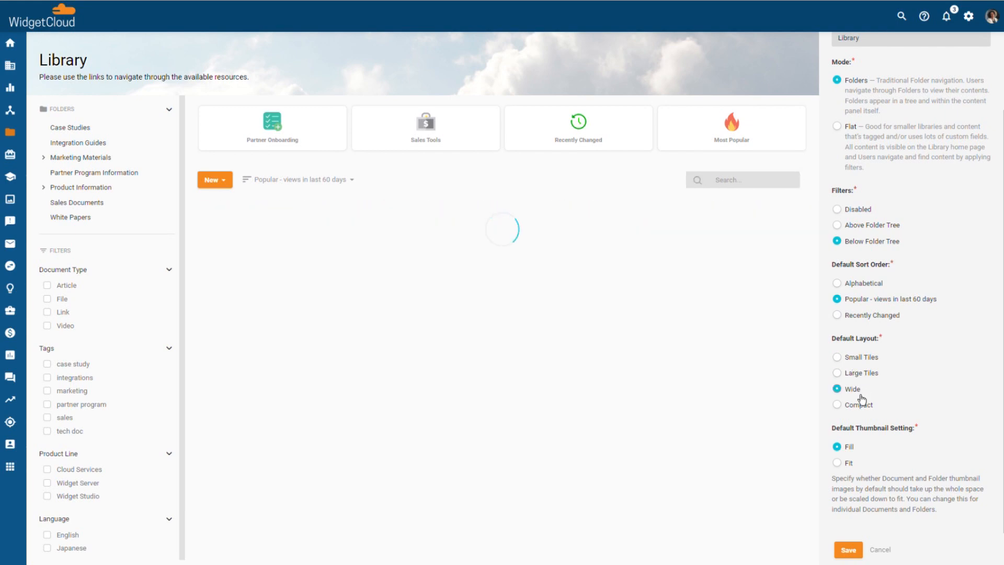
left_click(860, 408)
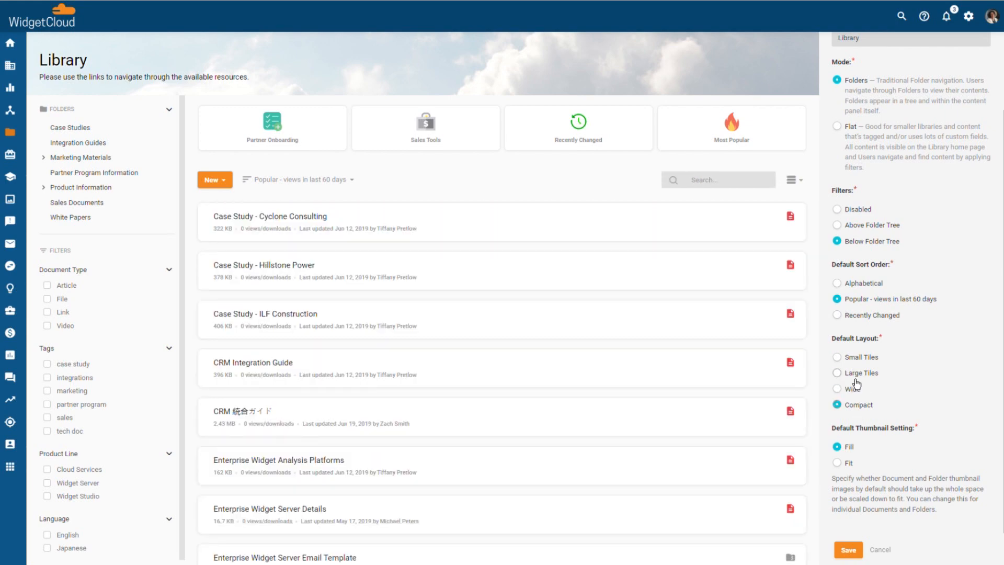
left_click(855, 378)
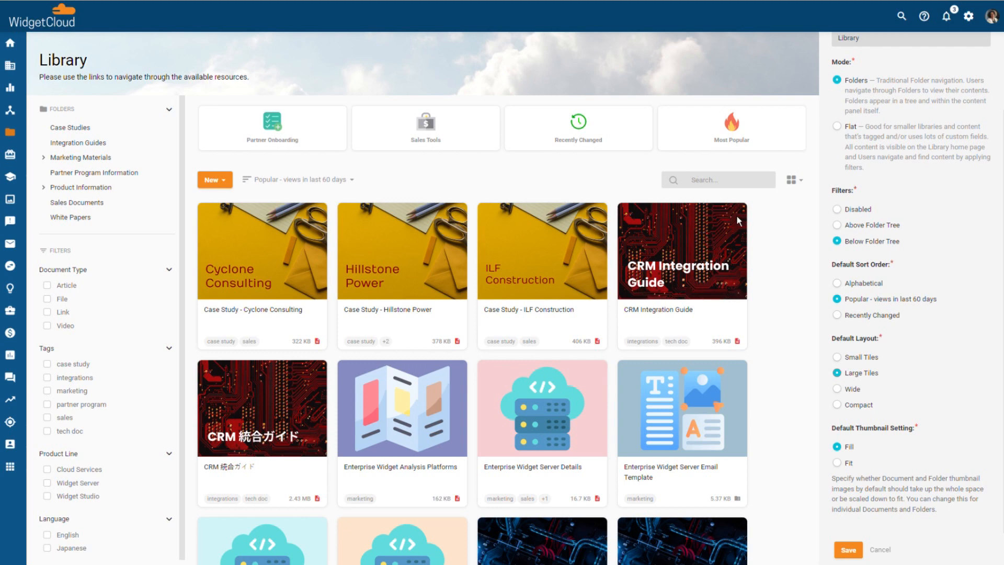
Preview the Fit default thumbnail setting, restore Fill, and leave the Library Settings without saving.
left_click(851, 467)
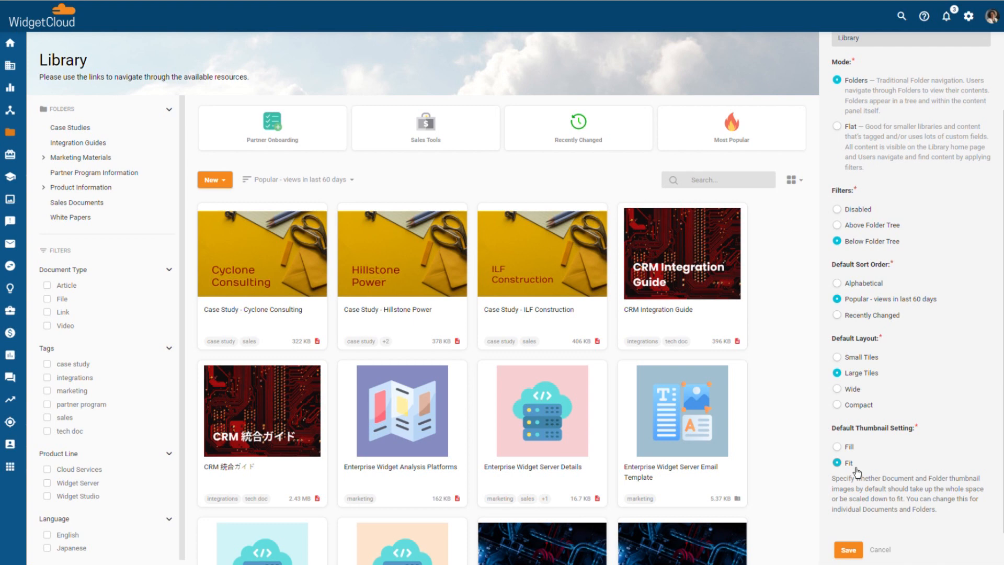
left_click(862, 450)
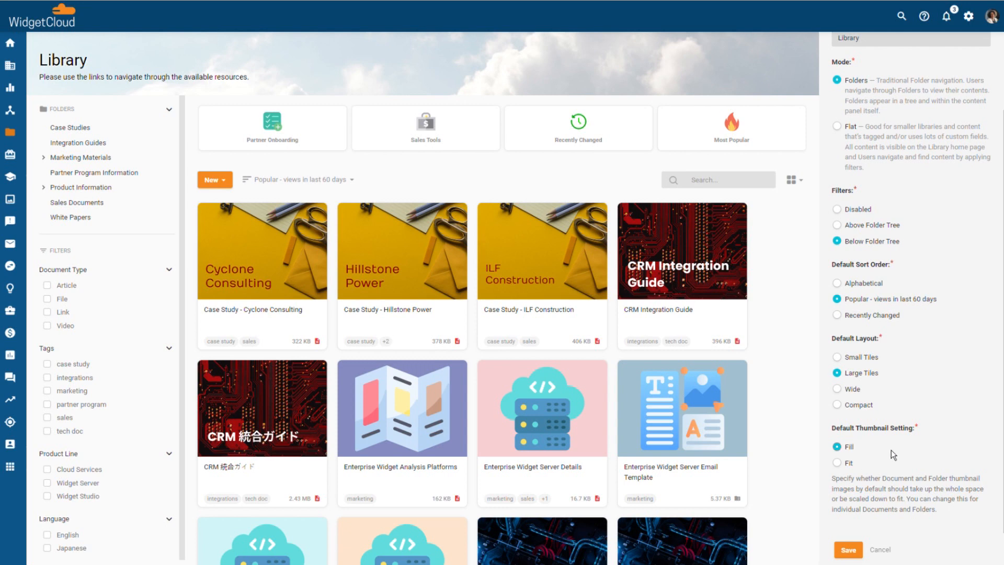
left_click(880, 550)
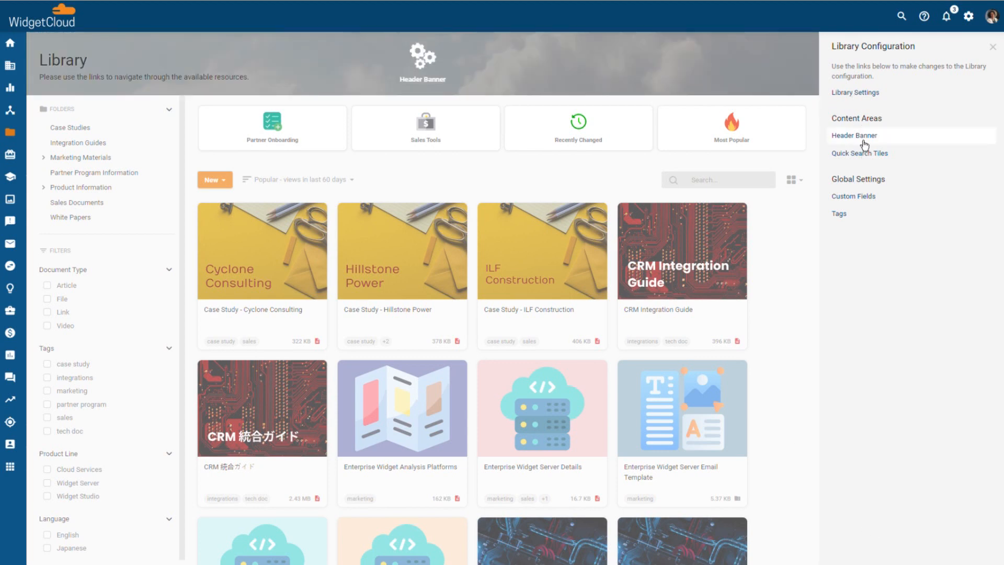
Change the header banner title to "Library asdfasdf" and add "asdf ads" at the start of its description.
left_click(863, 137)
left_click(882, 95)
type("asdfasdf")
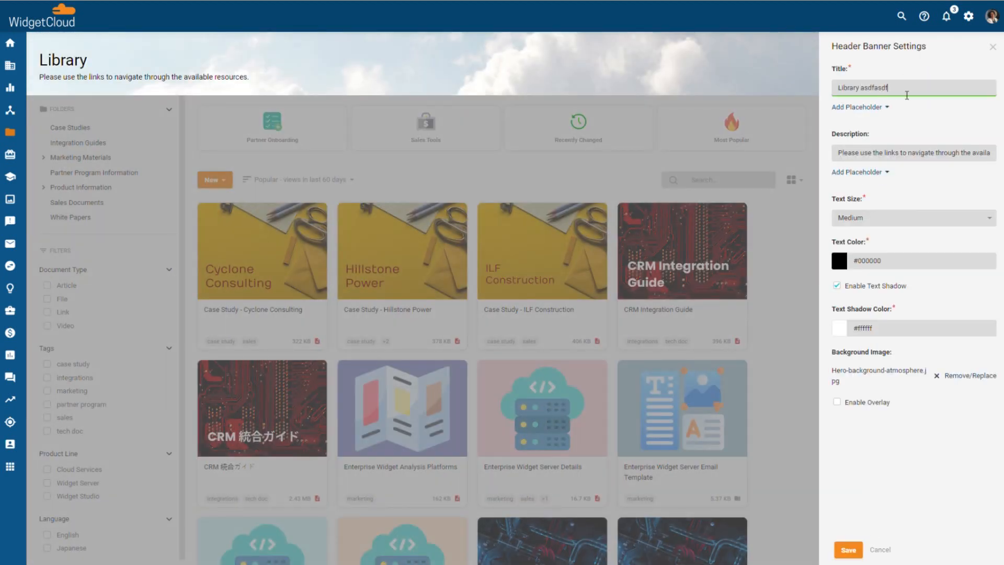
left_click(918, 122)
left_click(840, 155)
type("asdf ads")
left_click(915, 190)
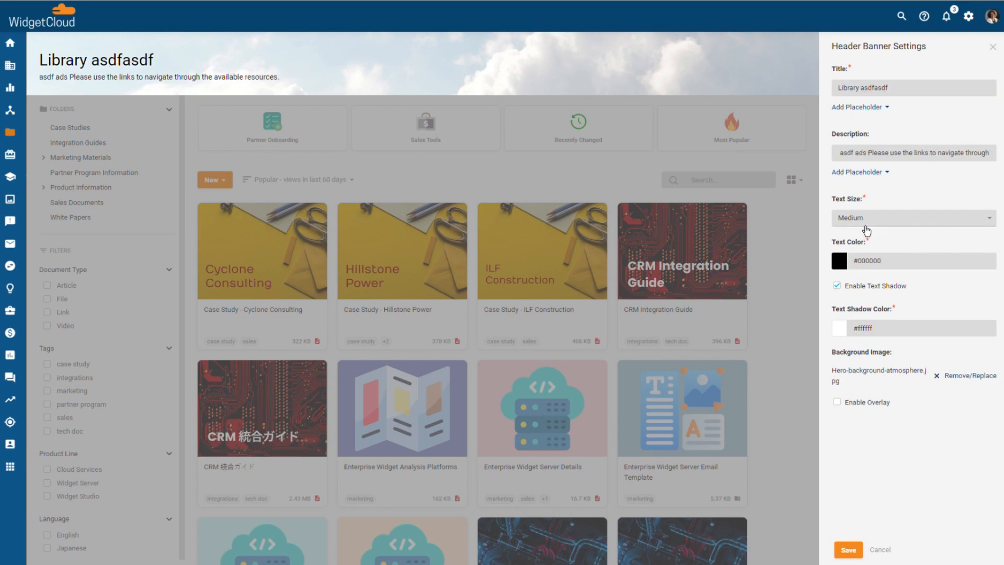
Set the header banner's text size to Large.
left_click(866, 226)
left_click(868, 252)
left_click(873, 222)
left_click(876, 278)
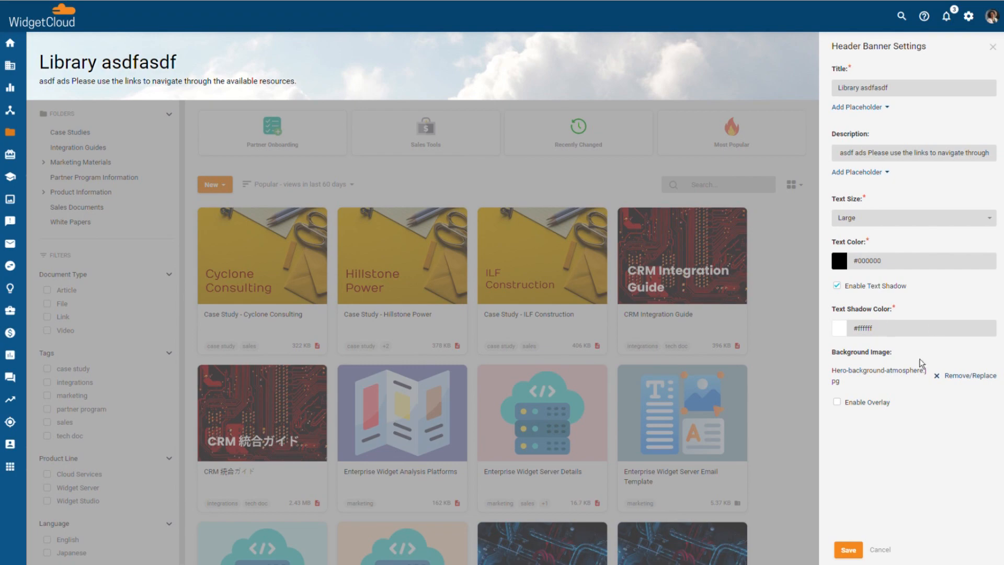
Replace the header banner's background image with Hero-background-astronomy.jpg.
left_click(960, 376)
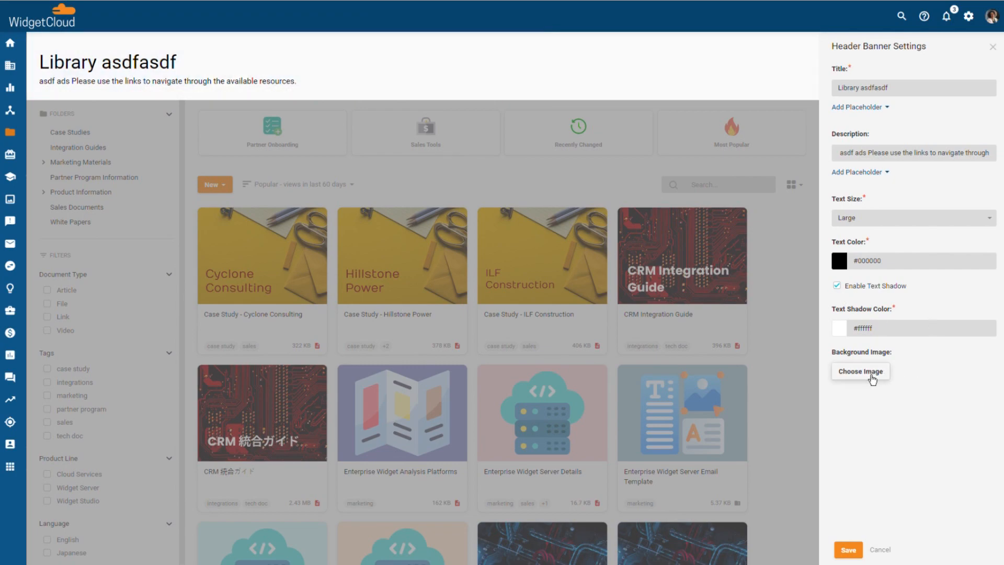
left_click(871, 376)
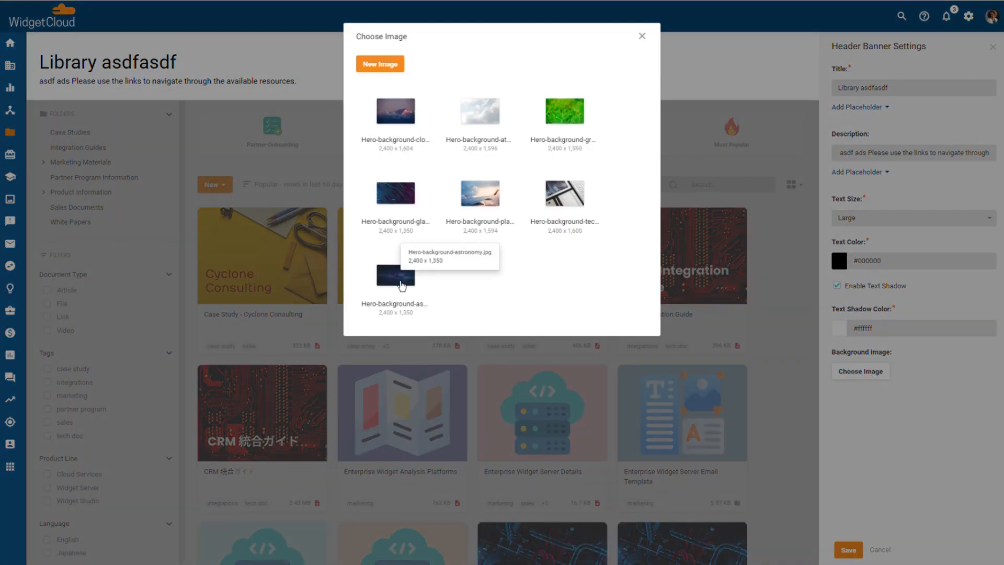
left_click(401, 285)
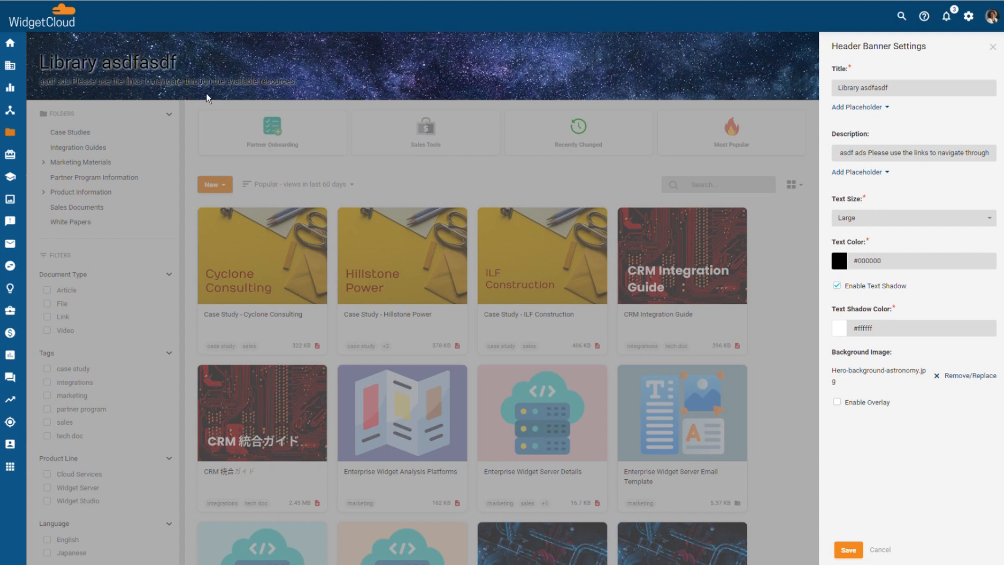
Set the header banner's text color to white, #ffffff.
left_click(843, 268)
left_click(861, 286)
left_click_drag(865, 291, 848, 272)
left_click(914, 243)
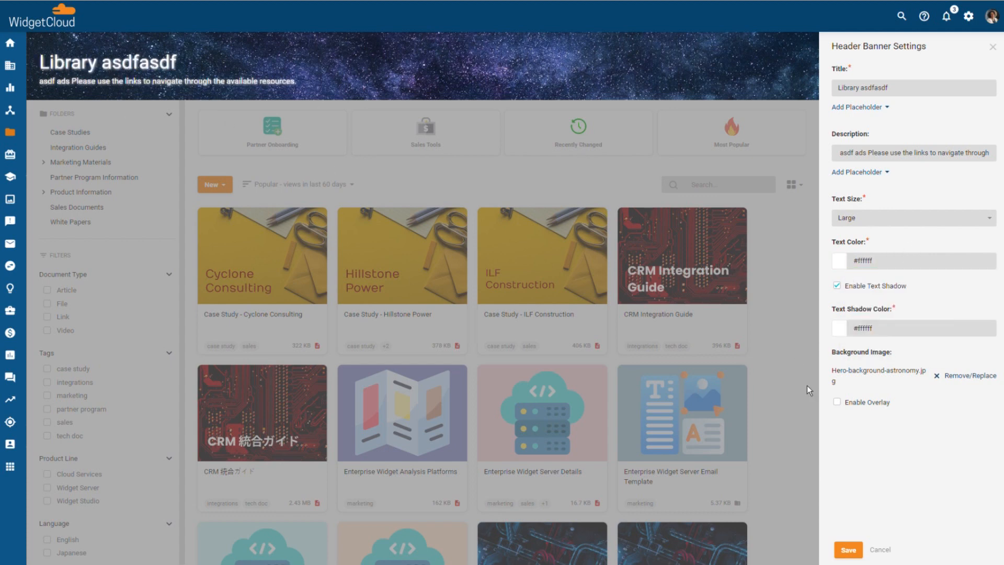
Toggle the banner's text shadow off and on again, and set the shadow color to #000000.
left_click(856, 289)
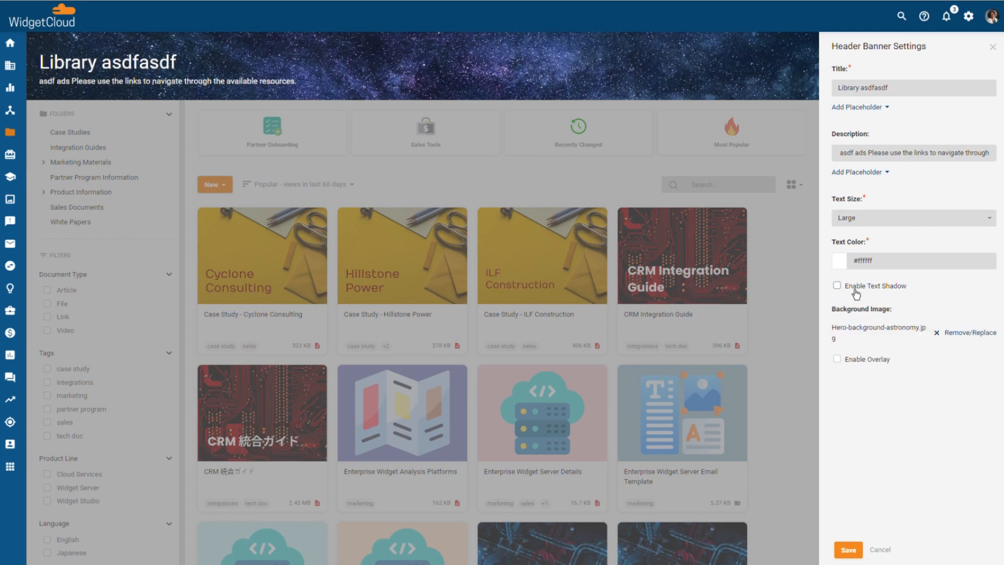
left_click(856, 292)
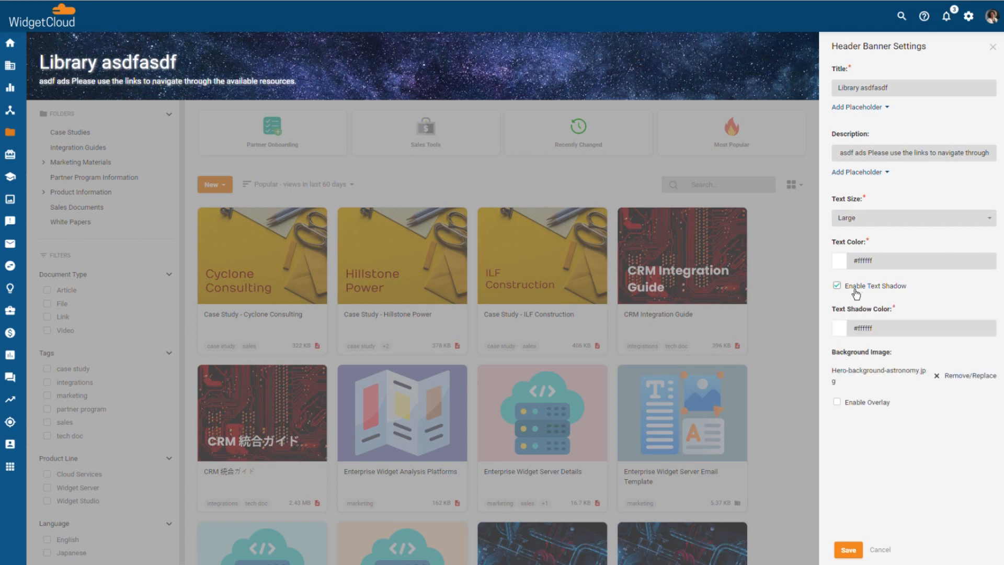
left_click(842, 335)
left_click_drag(874, 402, 848, 433)
left_click(848, 430)
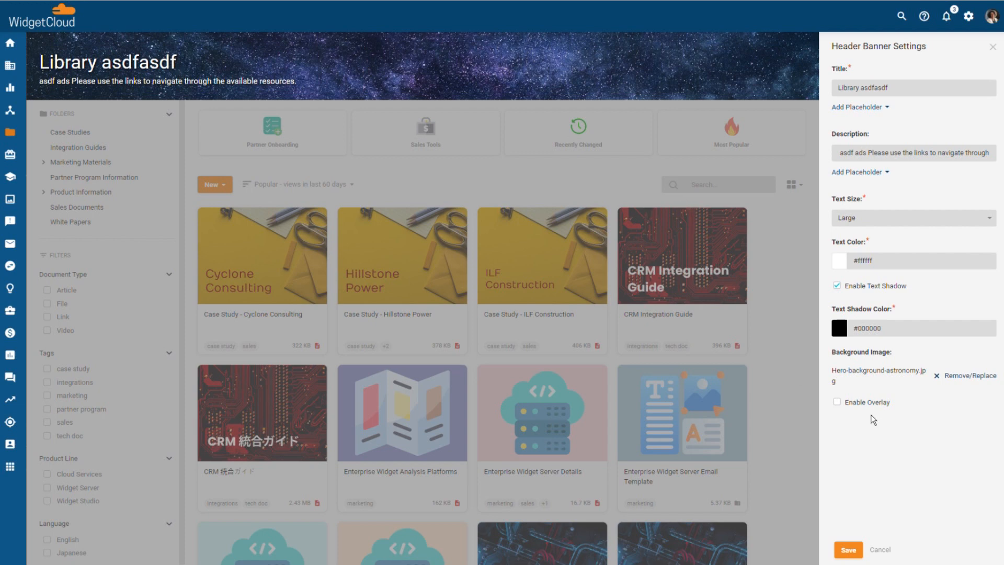
Enable the overlay on the header banner's background image and set its color to #000000.
left_click(852, 408)
left_click(844, 448)
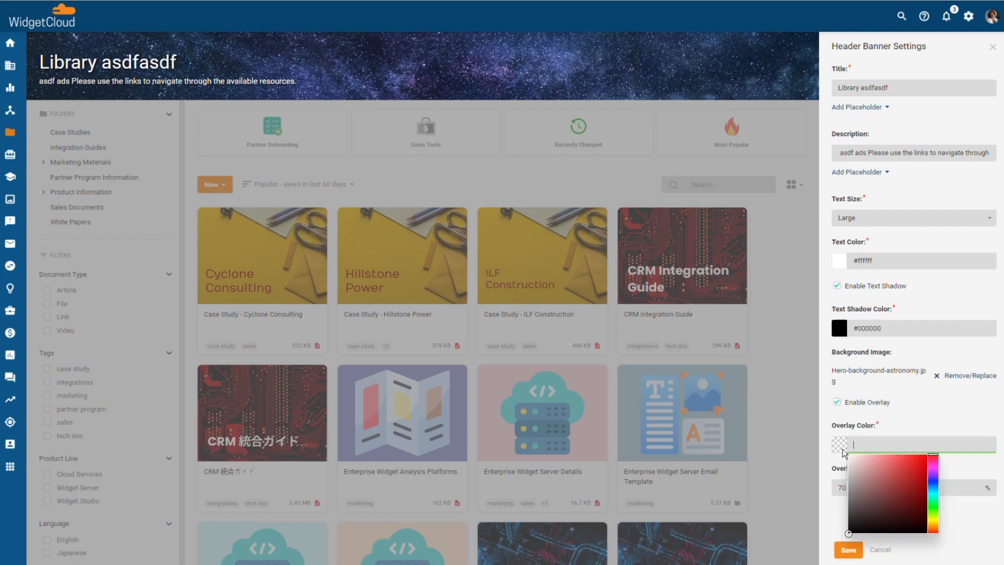
left_click(850, 532)
left_click(847, 548)
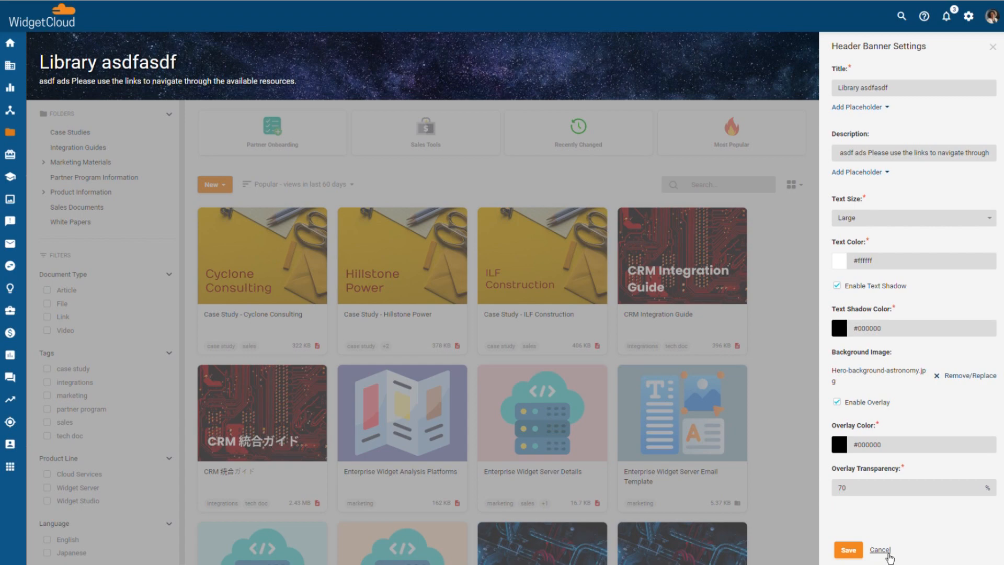
Discard the unsaved header banner changes and open the library's Quick Search Tiles settings.
left_click(880, 549)
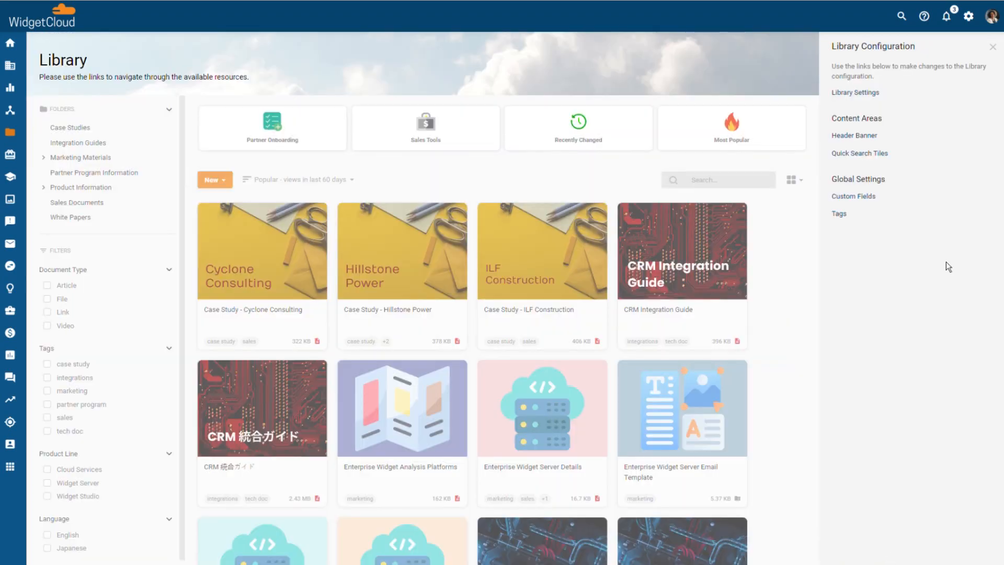
left_click(874, 154)
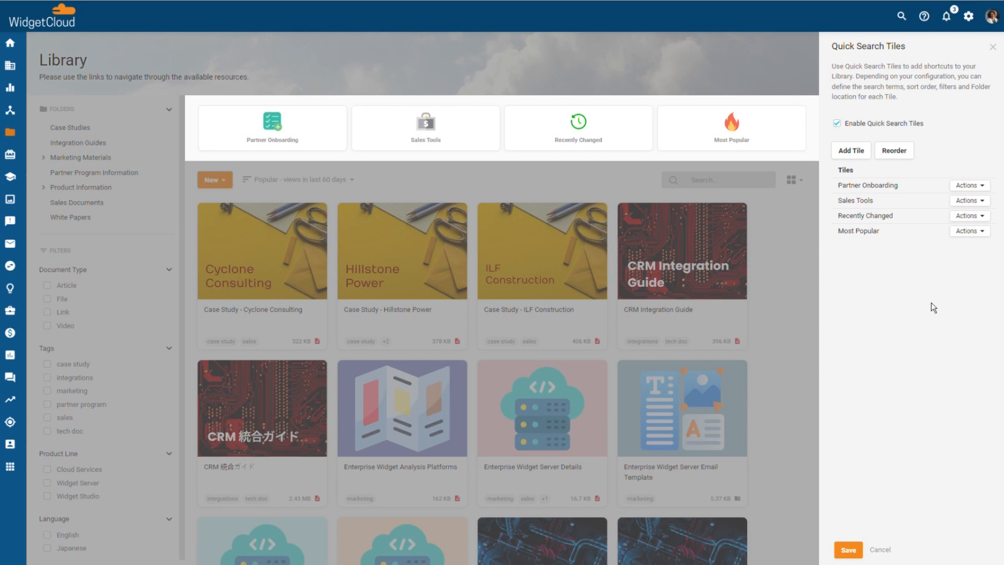
Add a quick search tile titled Test with the image Channeltivity-icon-announcement.png.
left_click(858, 155)
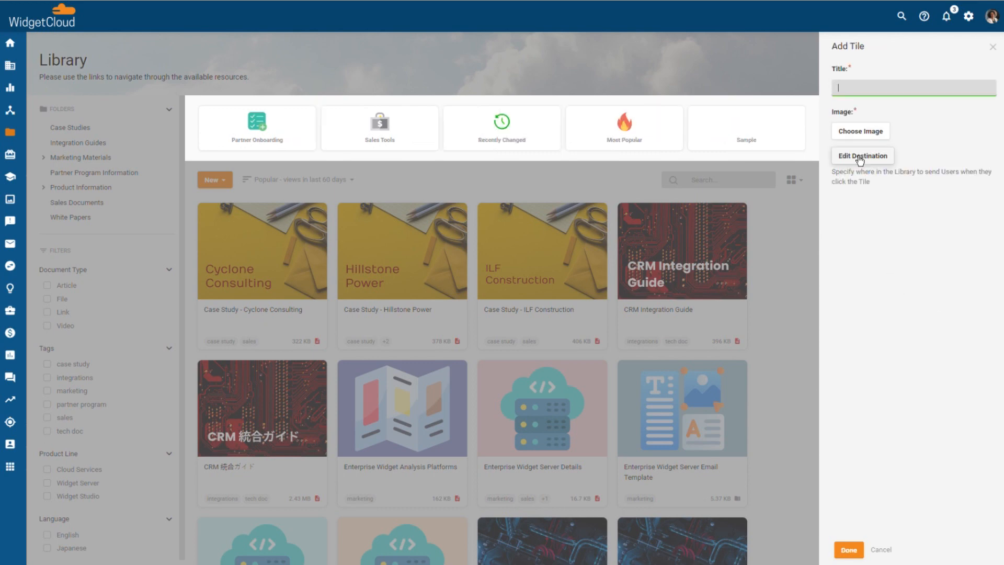
left_click(879, 137)
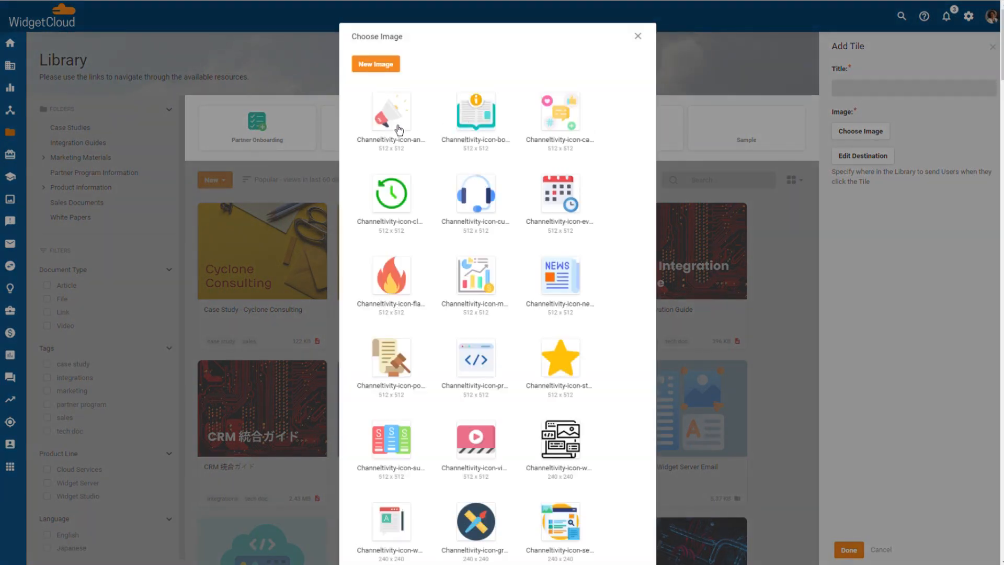
left_click(394, 127)
left_click(890, 95)
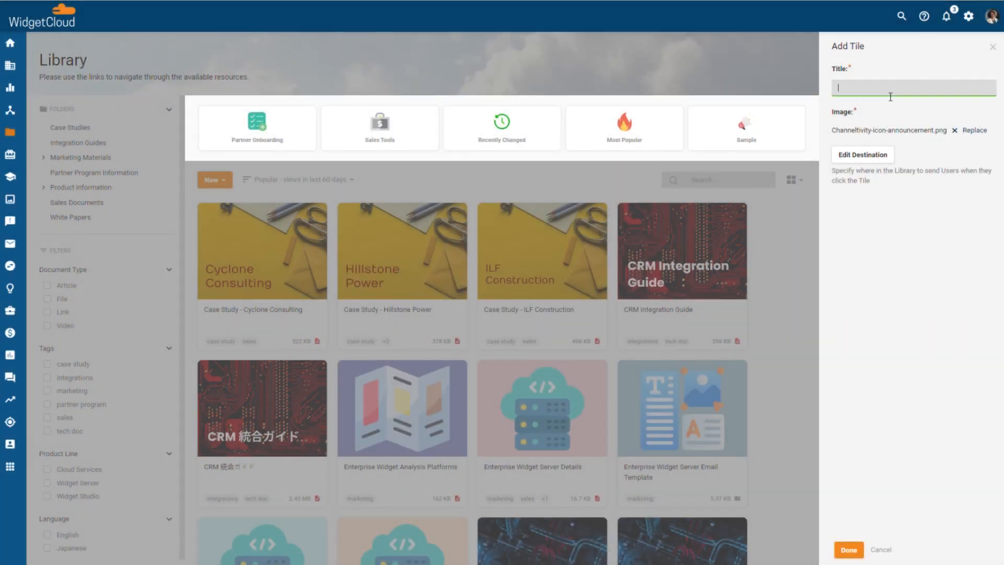
type("Test")
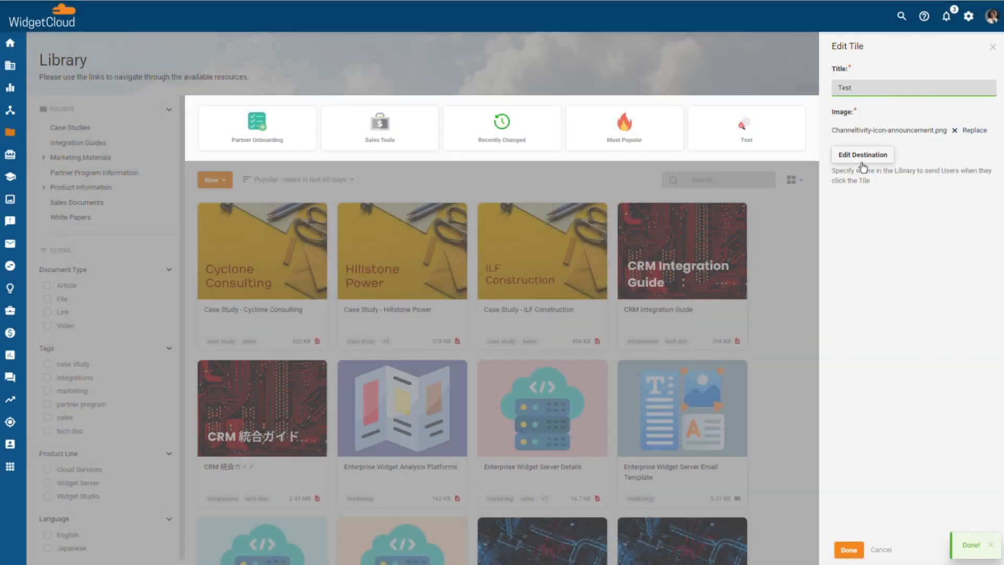
Set the Test tile's destination to the Sales Documents folder, filtered by the sales tag and sorted by Recently Changed.
left_click(863, 154)
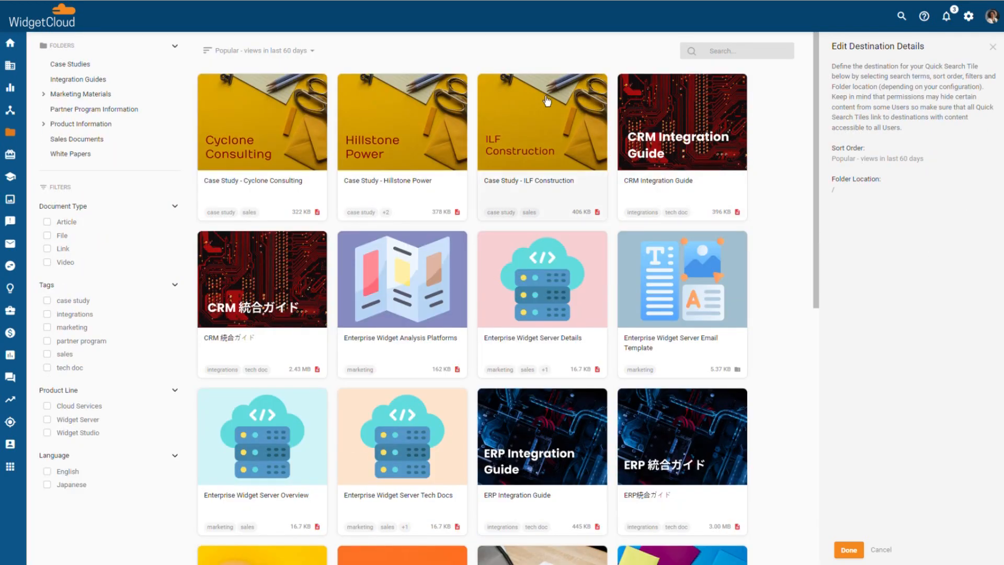
left_click(82, 144)
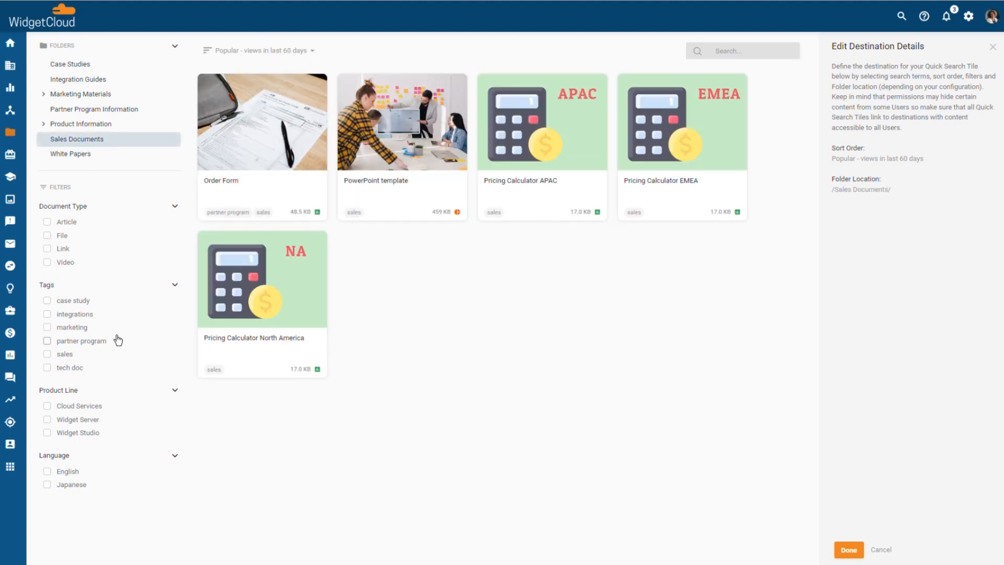
left_click(56, 358)
left_click(304, 52)
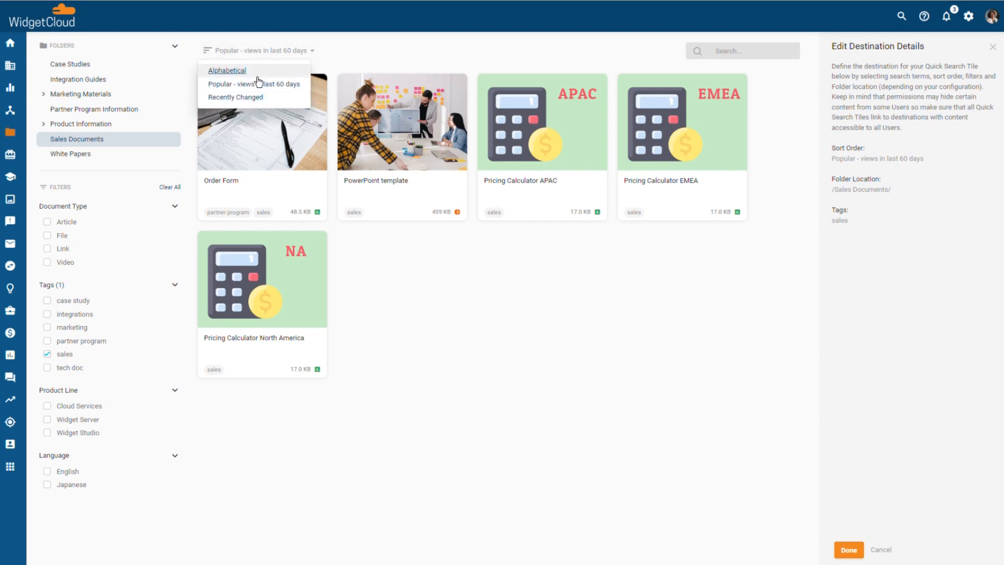
left_click(254, 102)
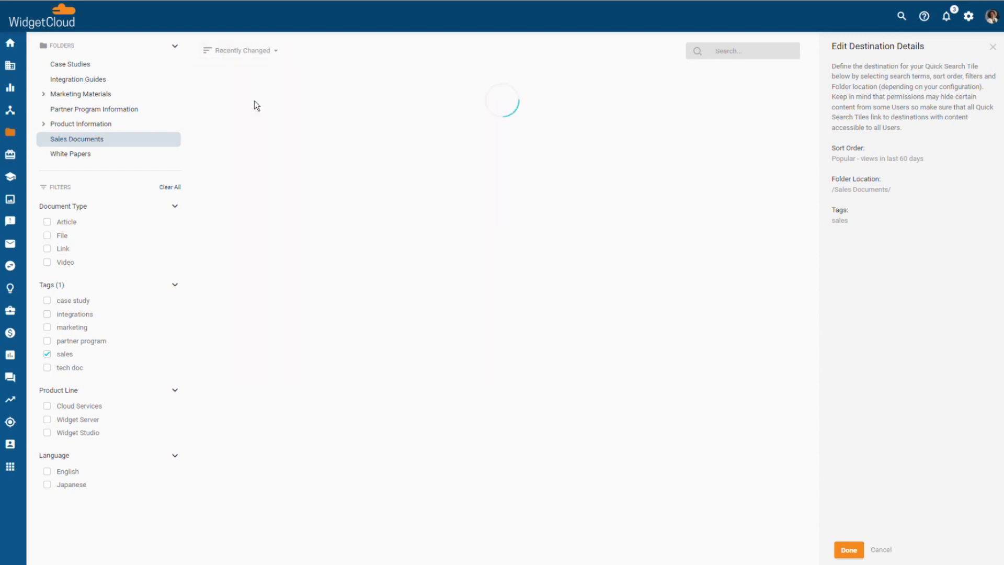
left_click(851, 551)
Finish editing the Test tile, save the Quick Search Tiles and close the library configuration.
left_click(850, 552)
left_click(859, 556)
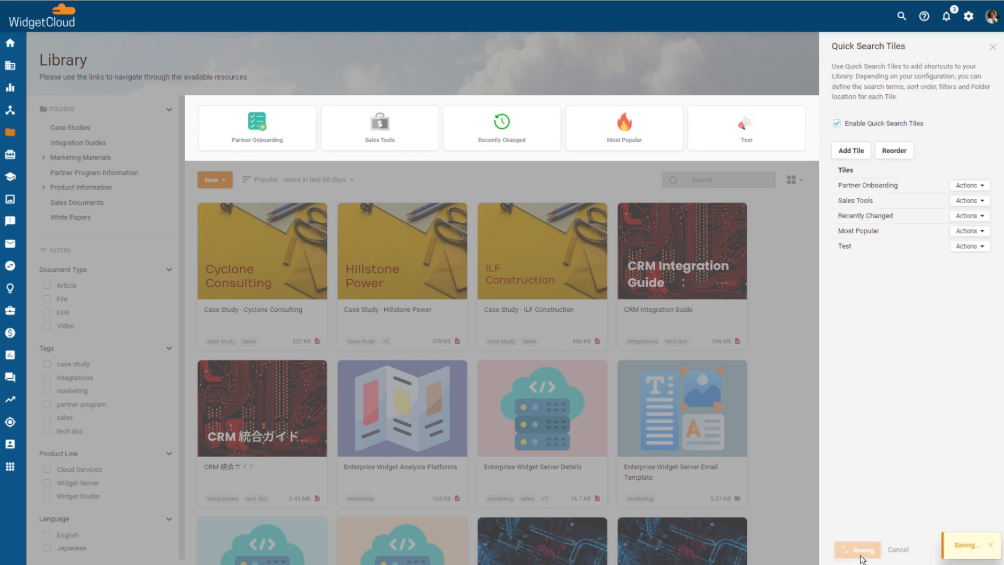
left_click(993, 47)
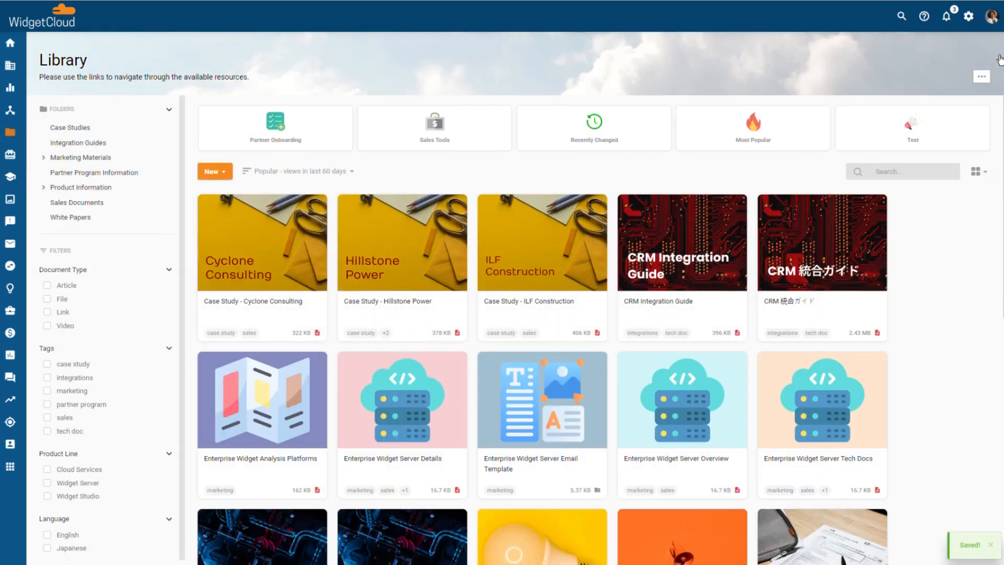
Try out the Test tile in the library, and return to the library's main page.
left_click(918, 135)
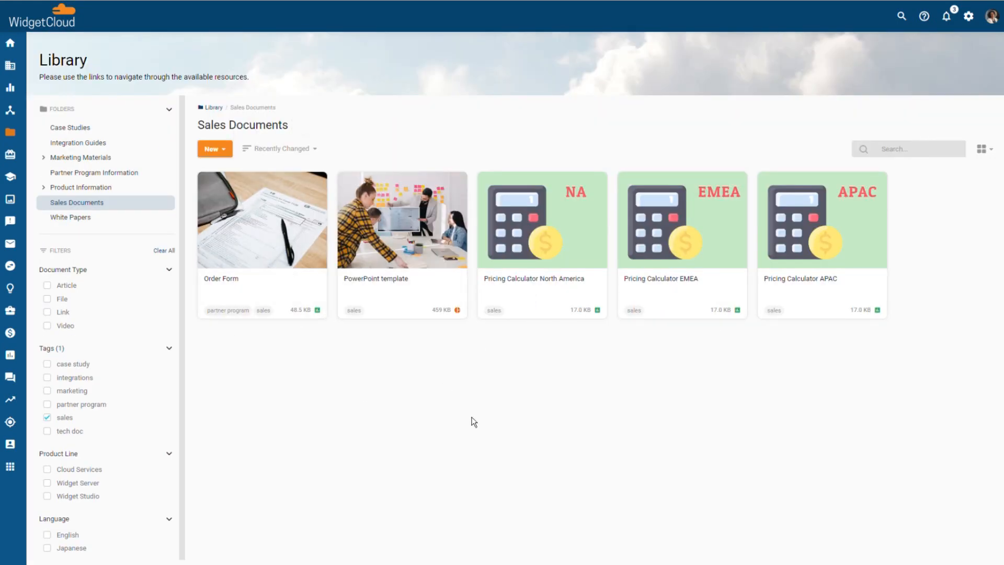
left_click(77, 63)
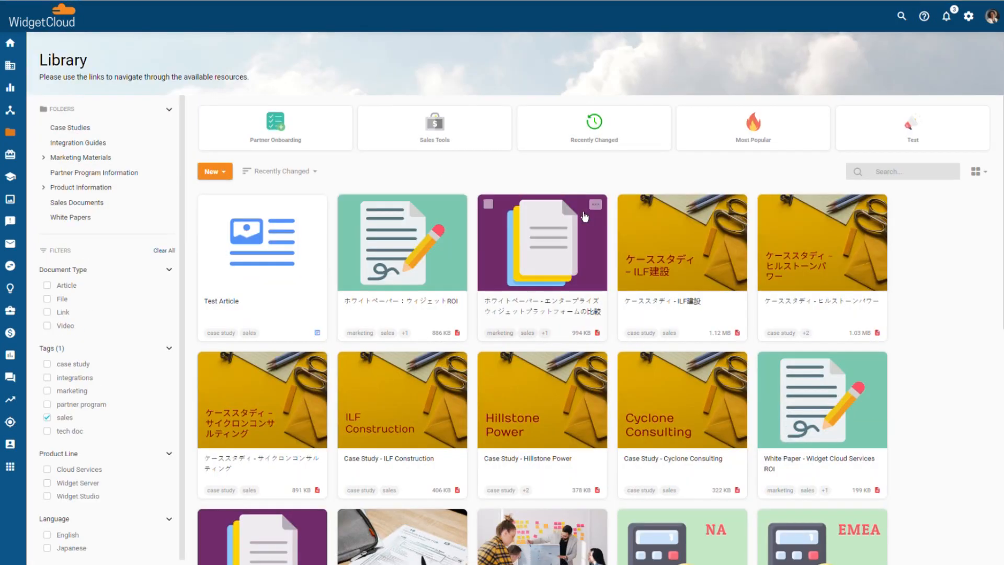